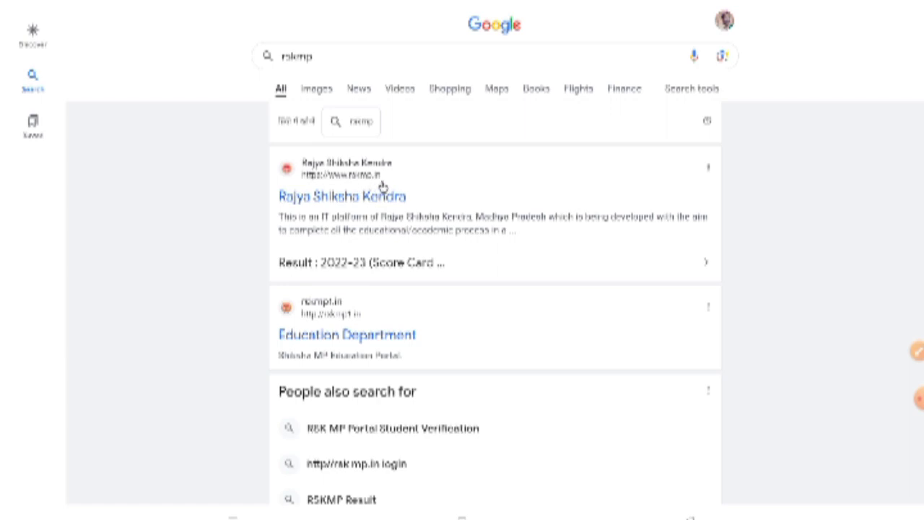
# Step: Open the Rajya Shiksha Kendra (rskmp.in) result from the Google search results
pyautogui.click(347, 198)
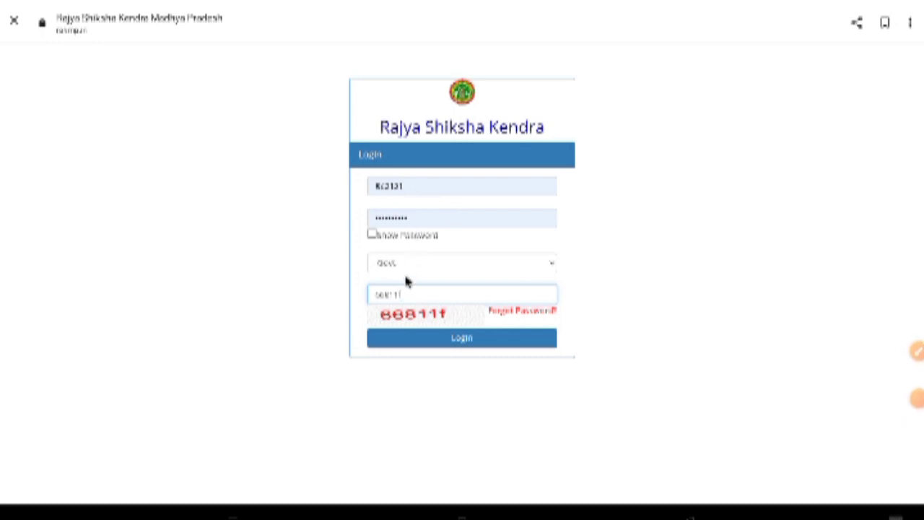
# Step: Log in to the portal and open the 5-8 Exam (2023-24) menu
pyautogui.click(463, 345)
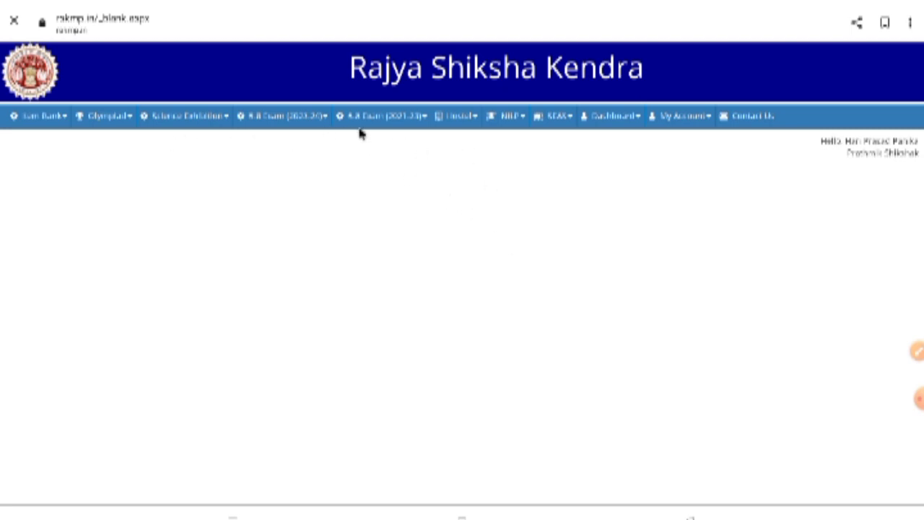
pyautogui.click(291, 119)
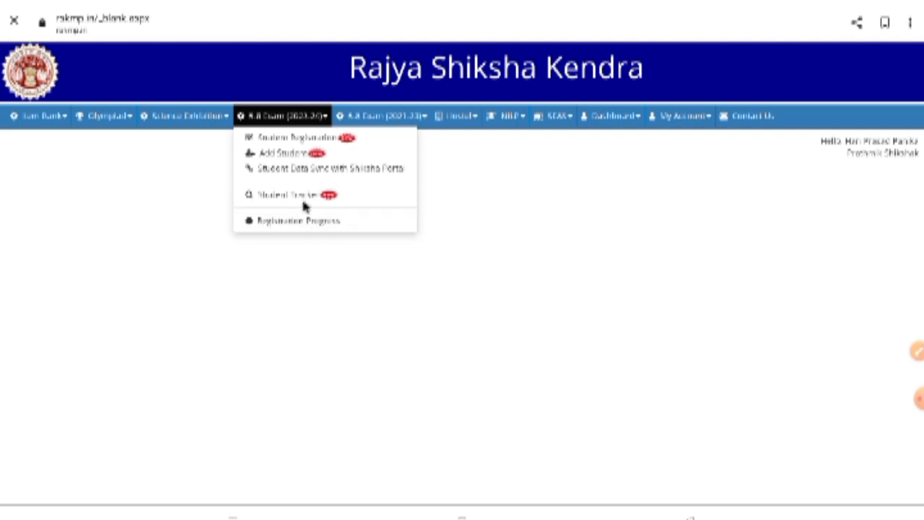
pyautogui.click(368, 170)
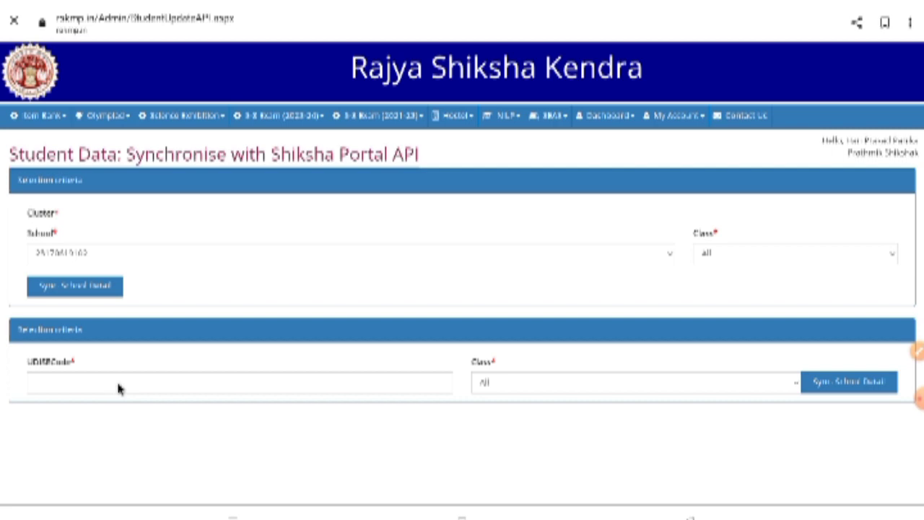
pyautogui.click(158, 386)
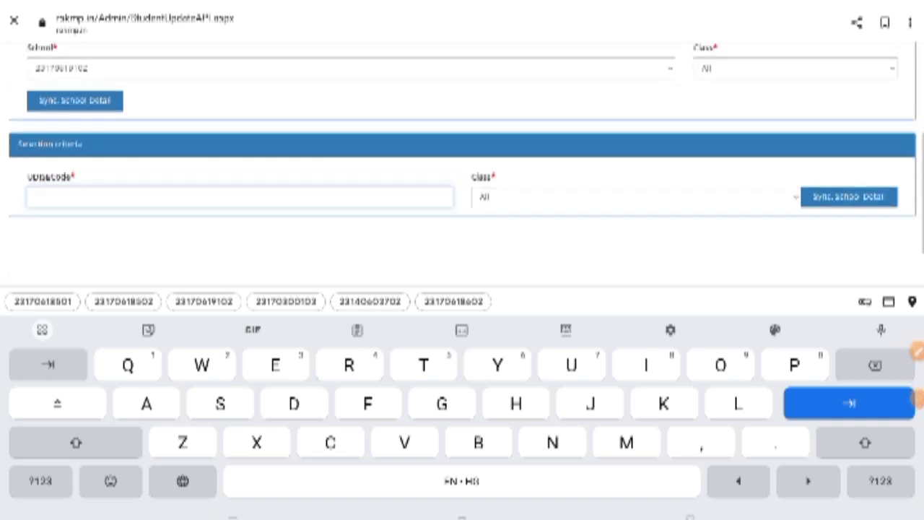
pyautogui.click(40, 481)
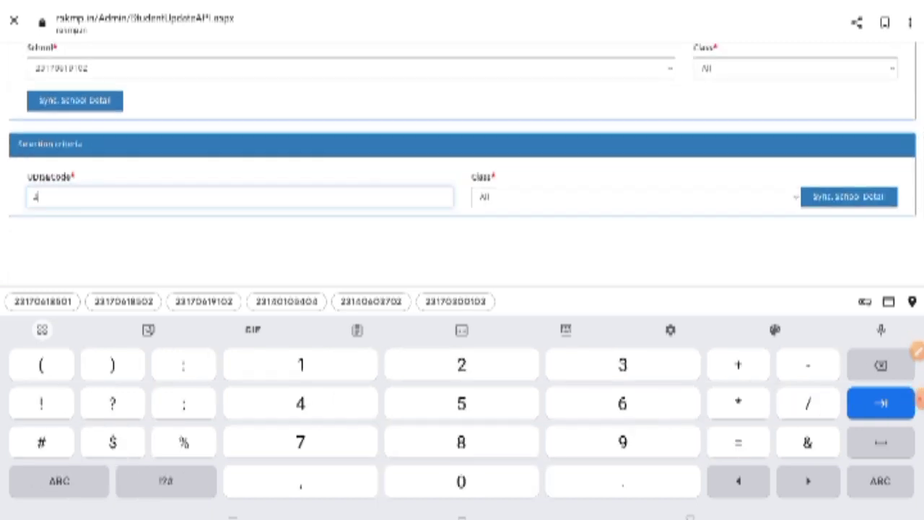
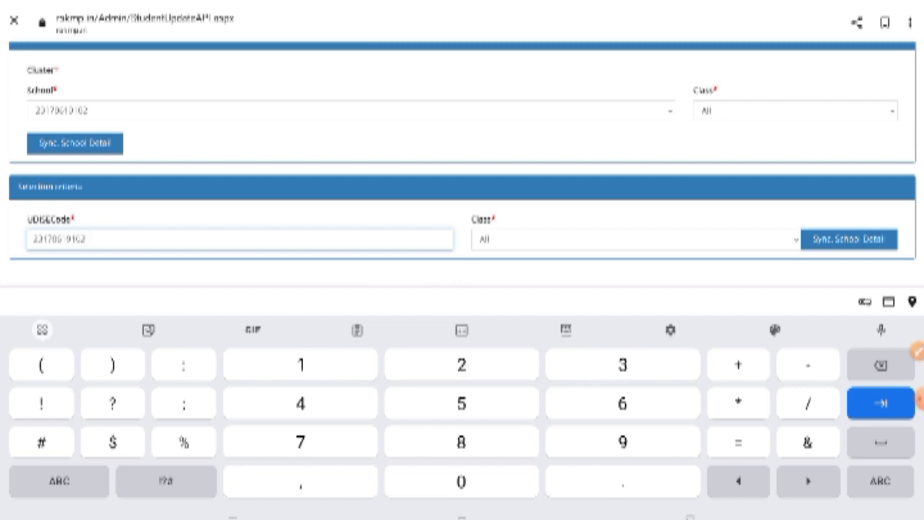
pyautogui.click(636, 239)
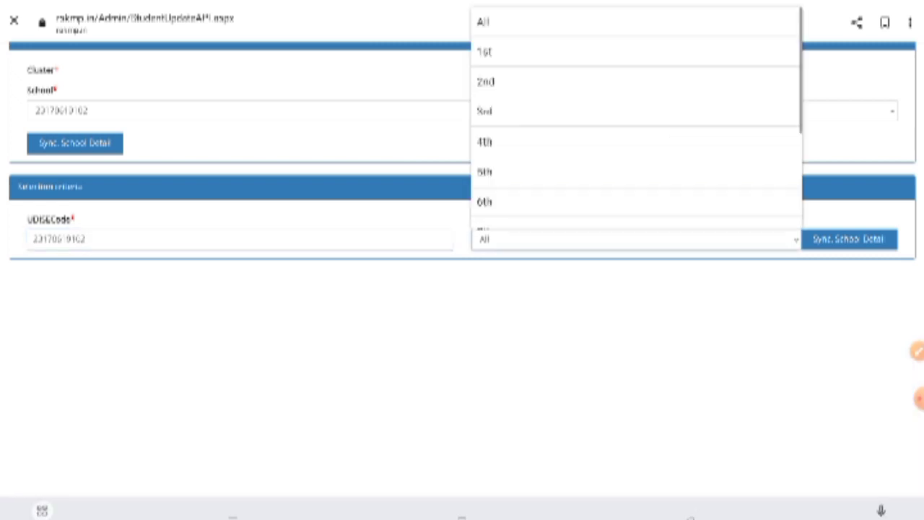
pyautogui.press('Escape')
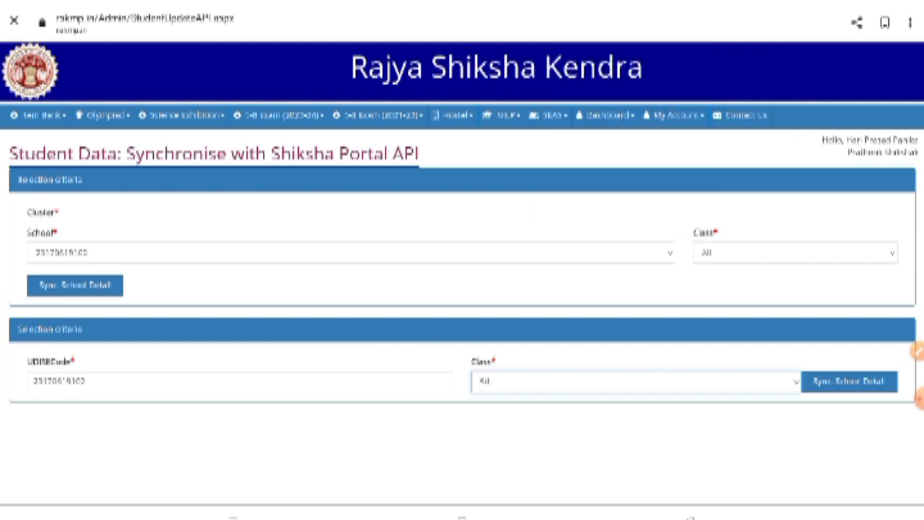
pyautogui.click(849, 381)
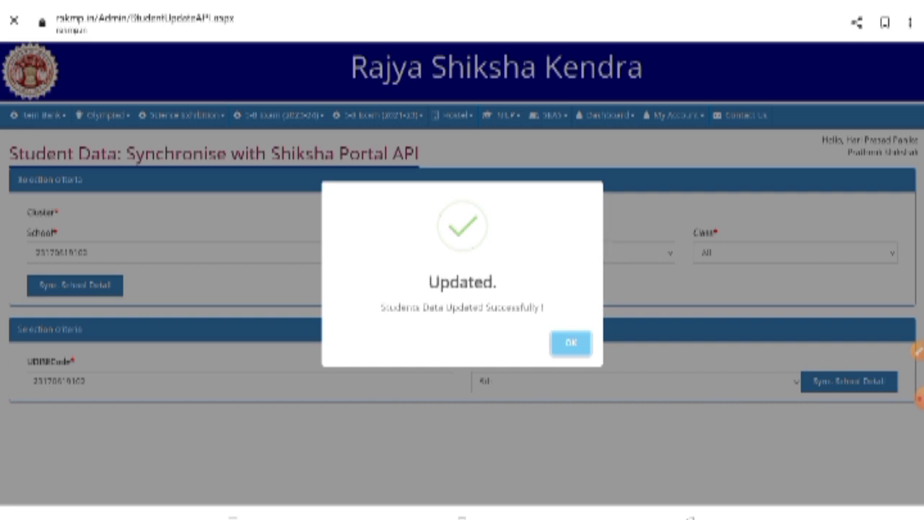
pyautogui.press('Return')
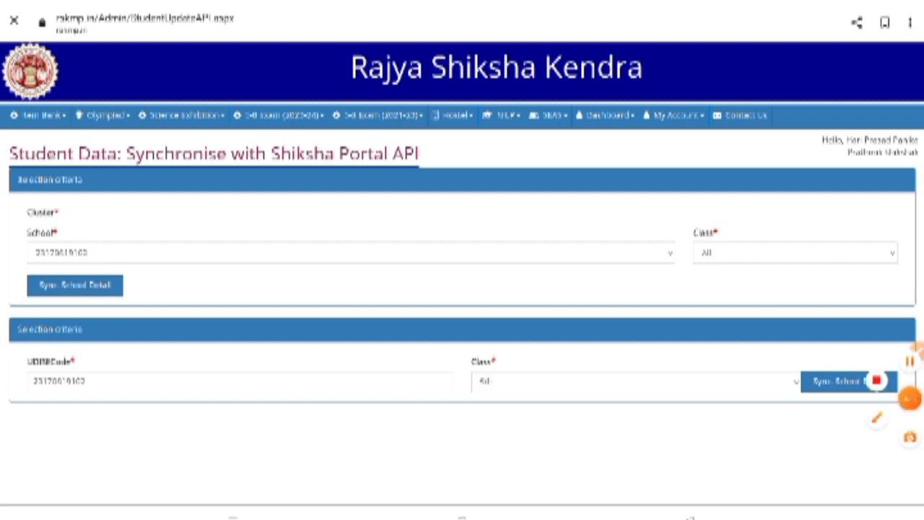
# Step: Show the Class 5th list in Student Registration 2023-24, listing 8 students
pyautogui.click(280, 116)
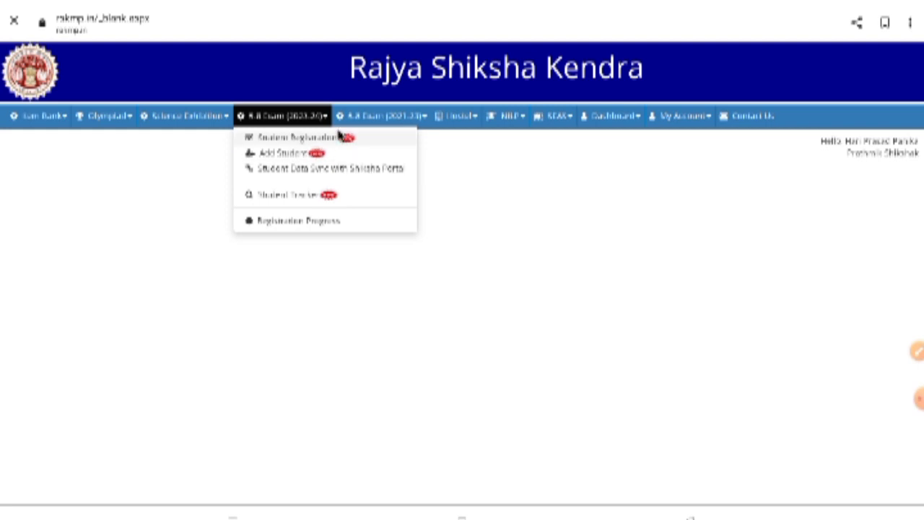
pyautogui.click(308, 139)
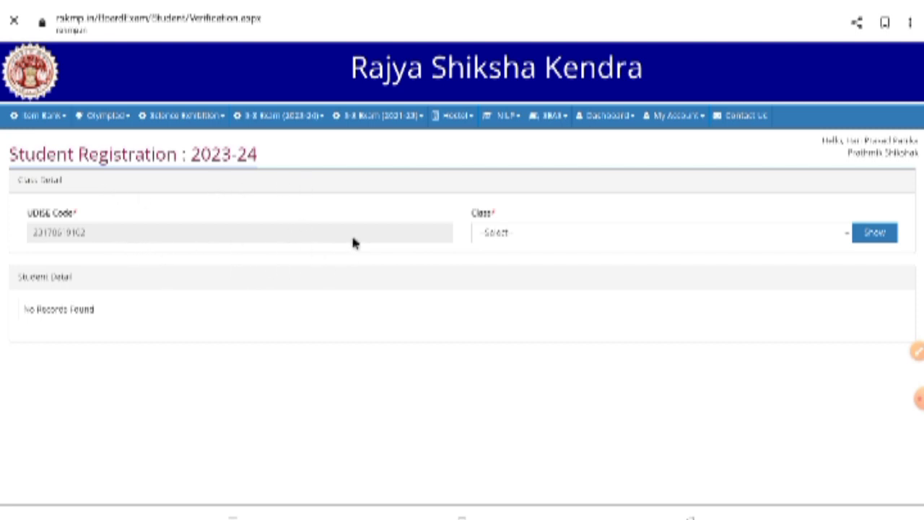
pyautogui.click(541, 242)
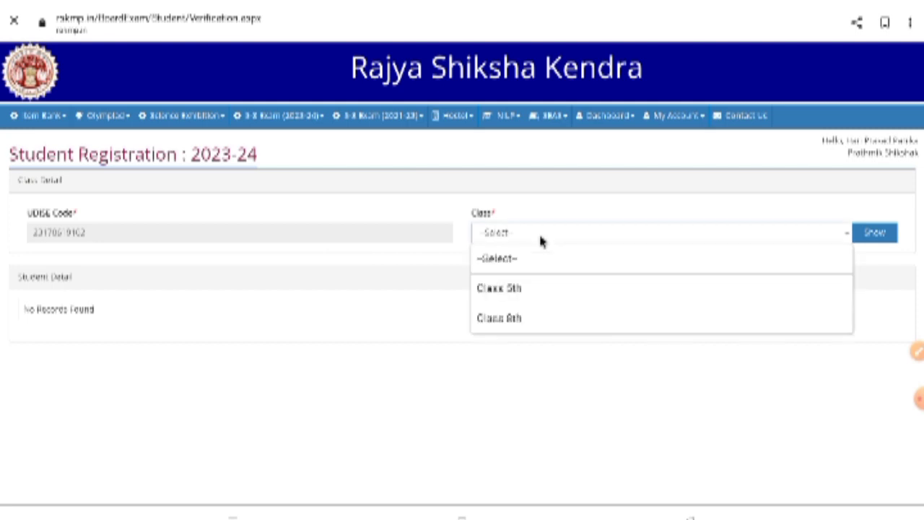
pyautogui.click(549, 290)
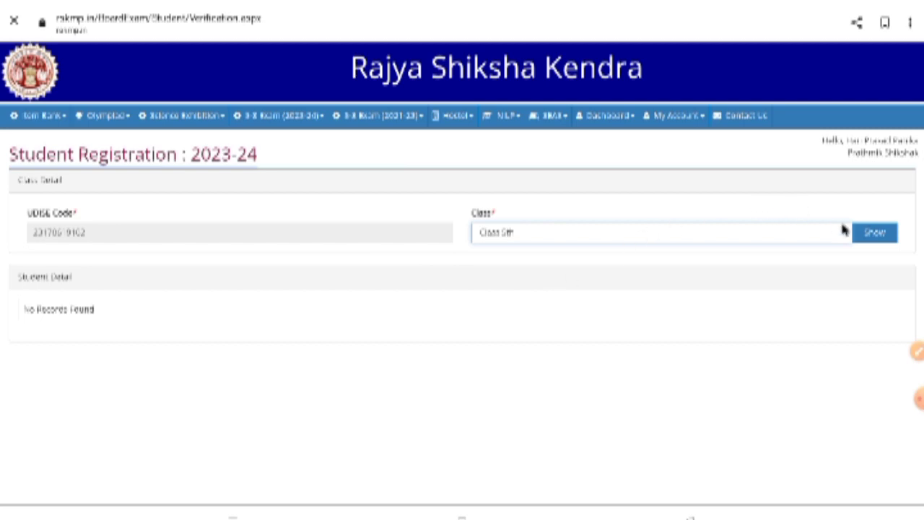
pyautogui.click(874, 236)
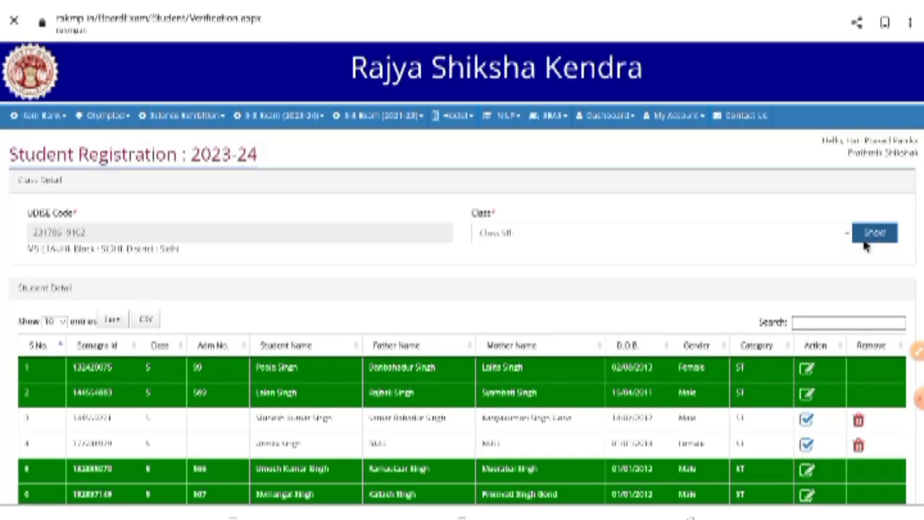
pyautogui.scroll(-2, 672, 308)
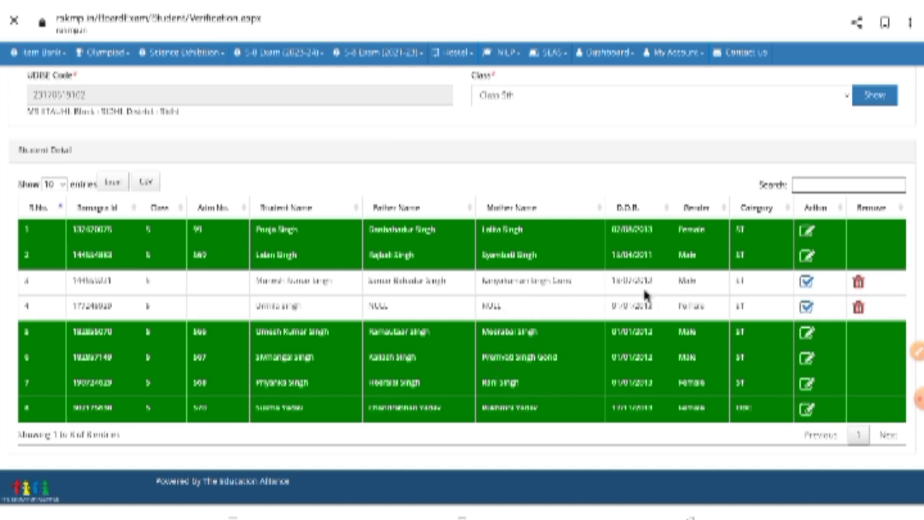
pyautogui.scroll(3, 636, 292)
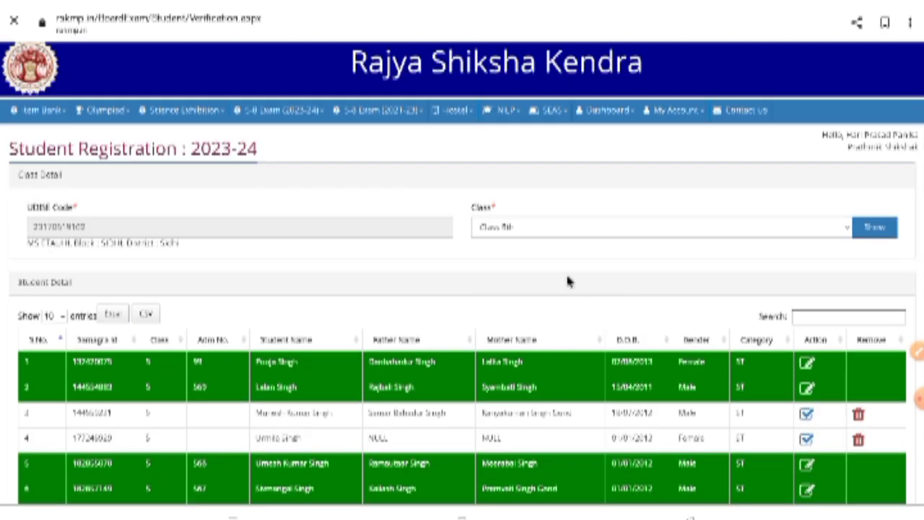
# Step: On the Add Student page, fetch the new student's details by their SAMAGRA Id
pyautogui.click(286, 121)
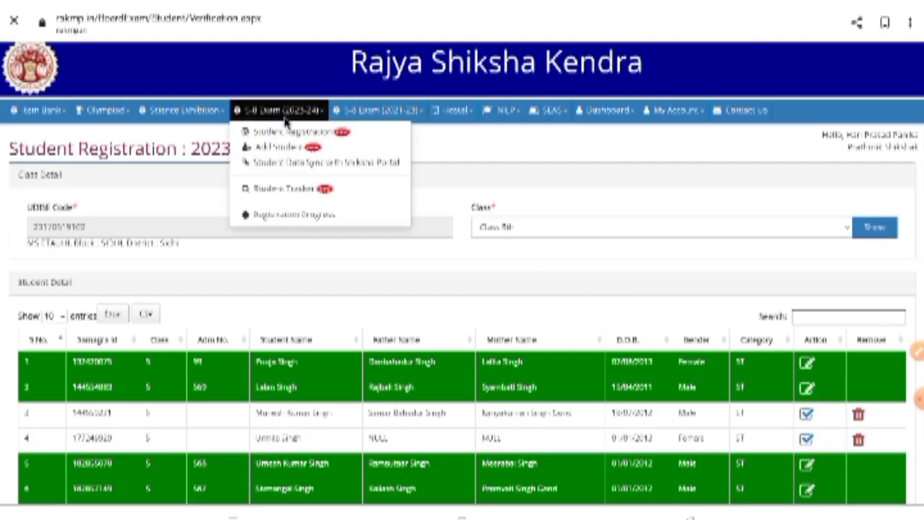
pyautogui.click(284, 146)
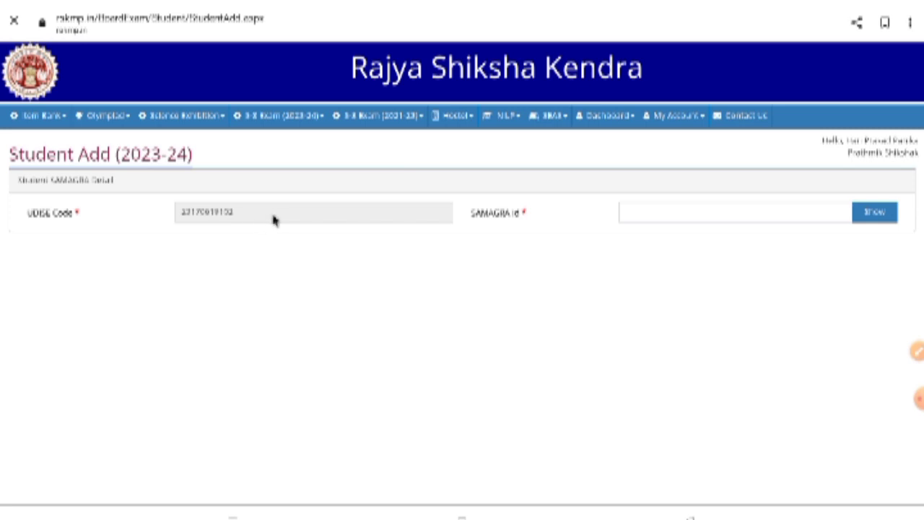
pyautogui.click(687, 215)
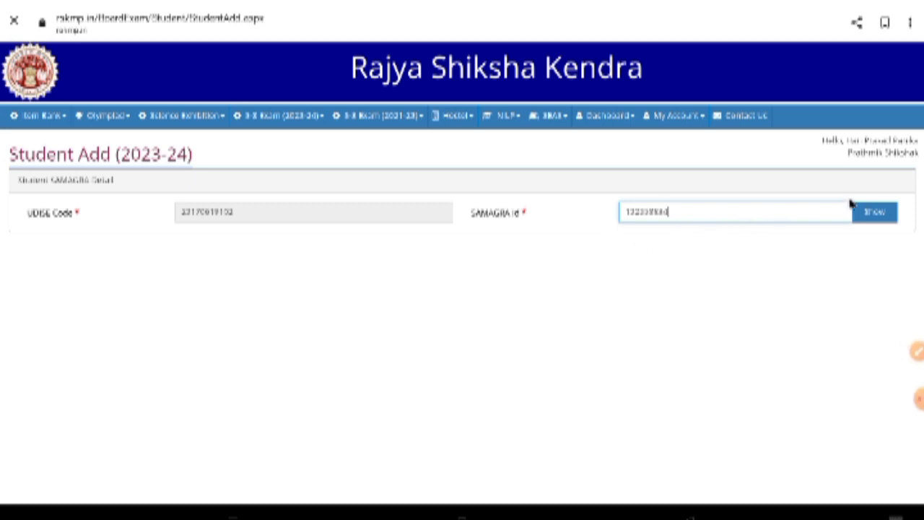
pyautogui.click(875, 220)
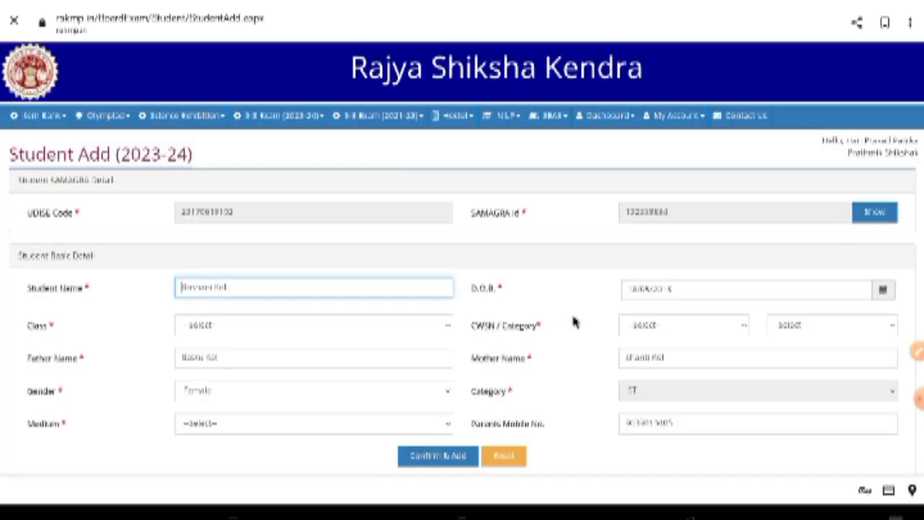
pyautogui.scroll(-2, 549, 330)
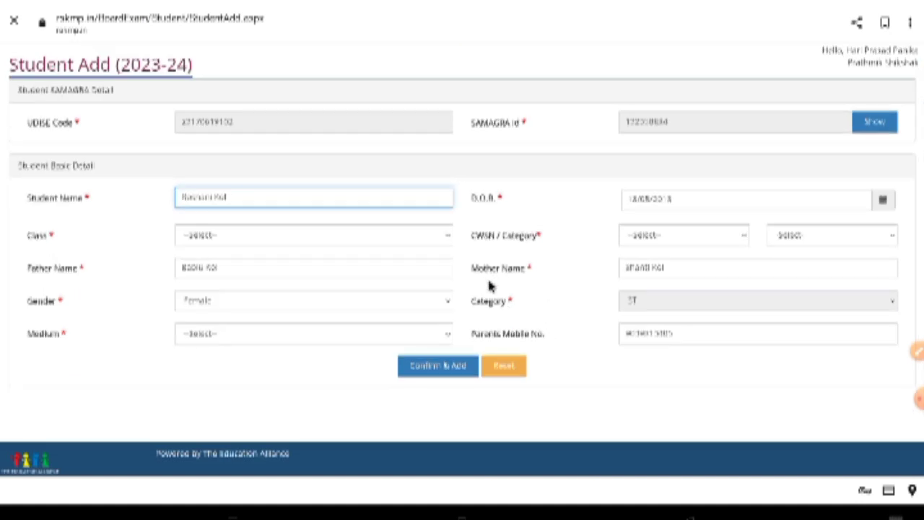
pyautogui.scroll(1, 489, 286)
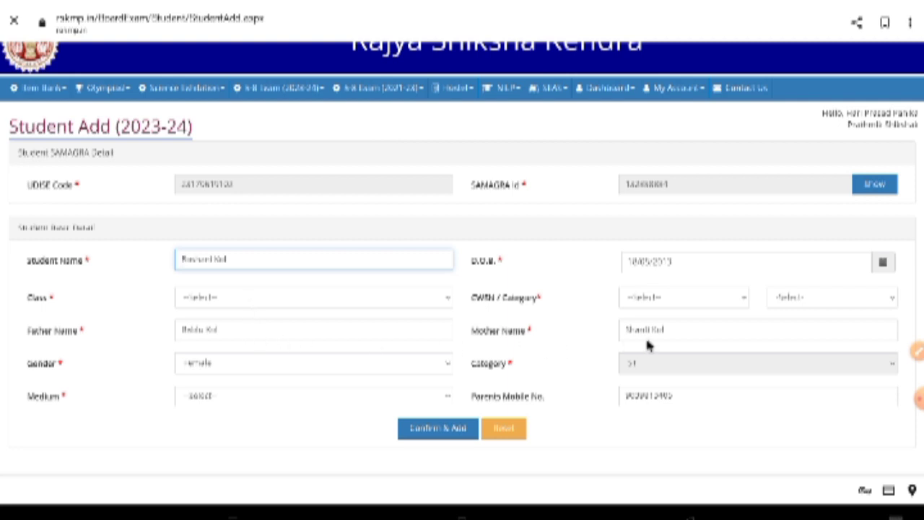
pyautogui.scroll(2, 598, 342)
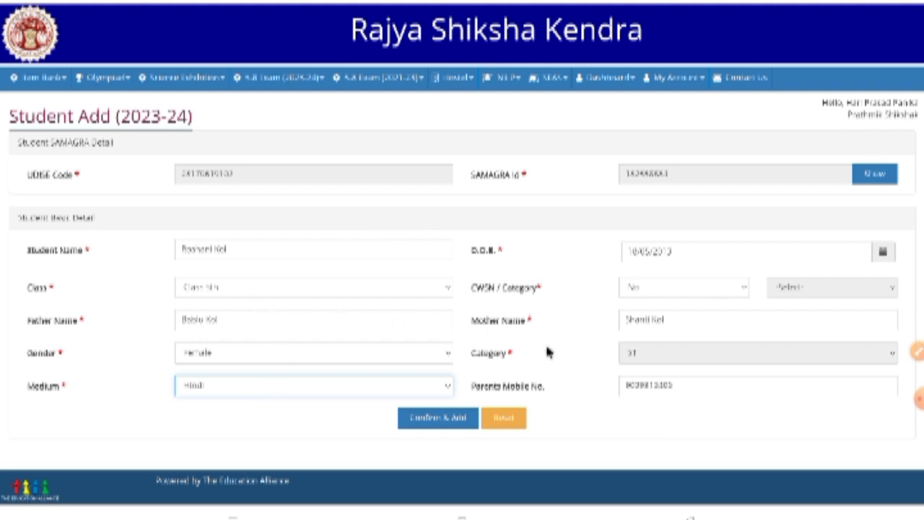
# Step: Confirm and add the Class 5th student, answering 'Yes, Verified It!' and acknowledging Added!
pyautogui.click(435, 425)
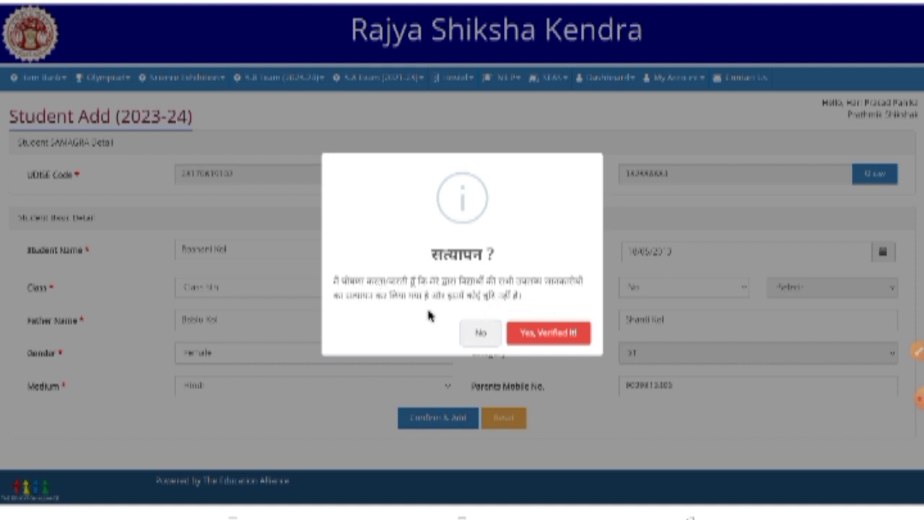
pyautogui.click(548, 339)
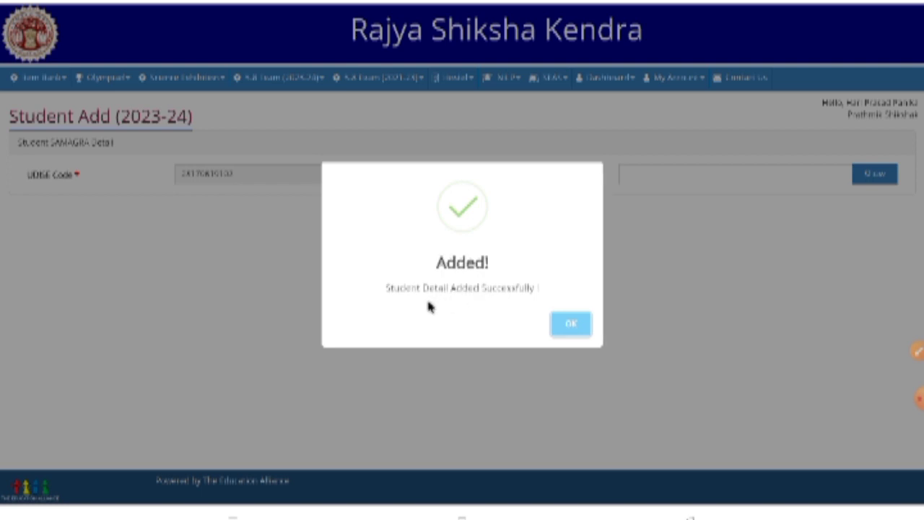
pyautogui.click(569, 327)
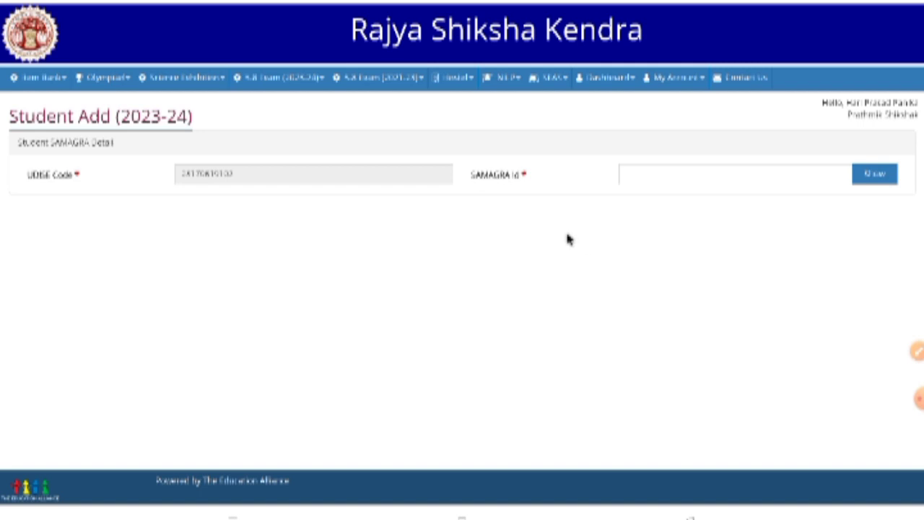
# Step: Reload the Class 5th Student Registration list, now showing 9 students
pyautogui.click(289, 79)
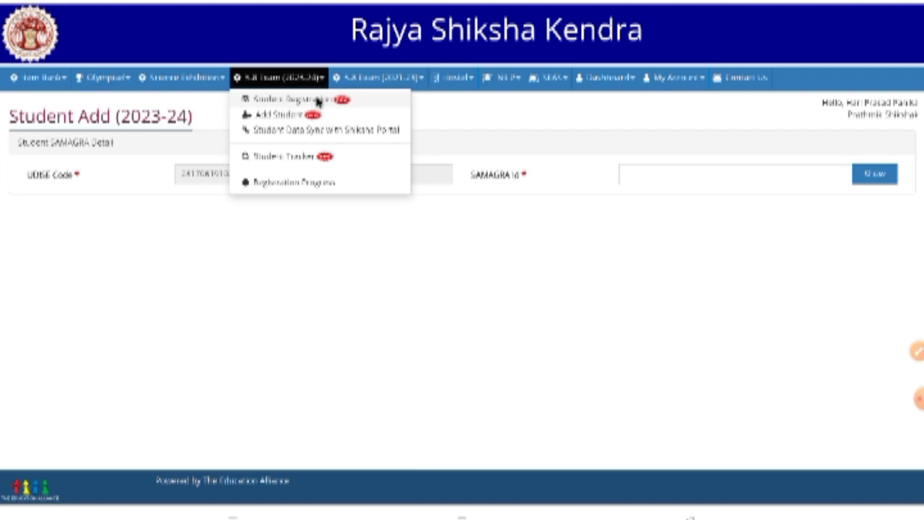
pyautogui.click(313, 100)
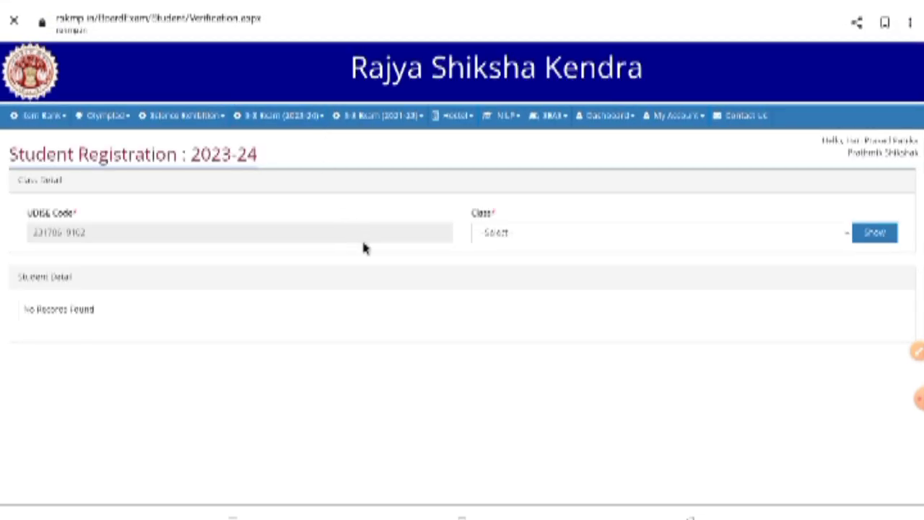
pyautogui.click(533, 240)
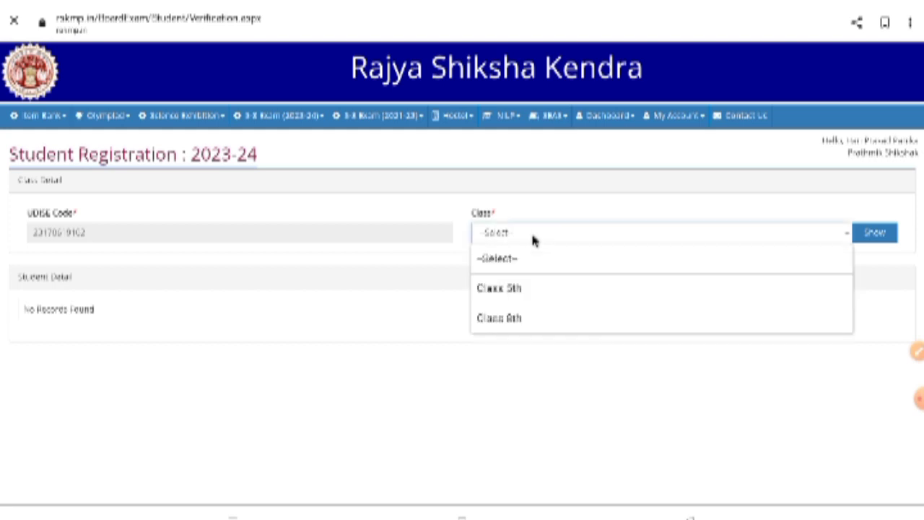
pyautogui.click(561, 289)
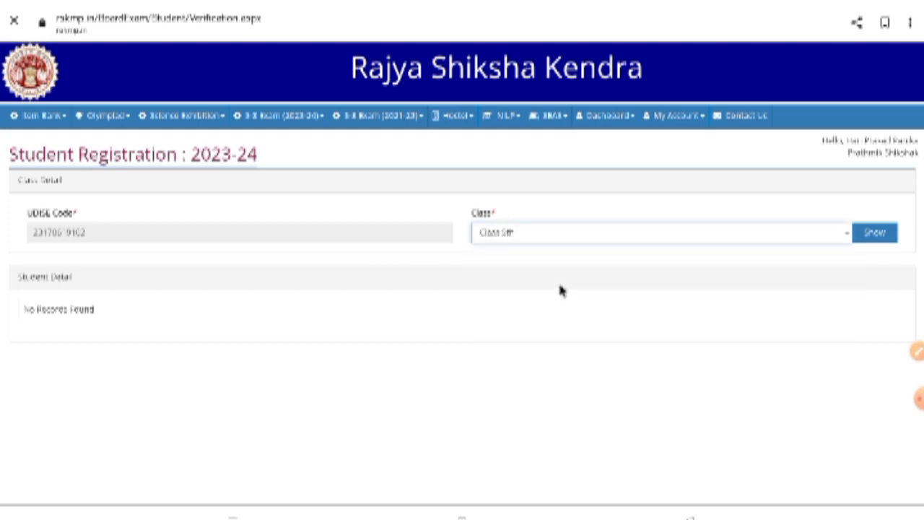
pyautogui.click(876, 234)
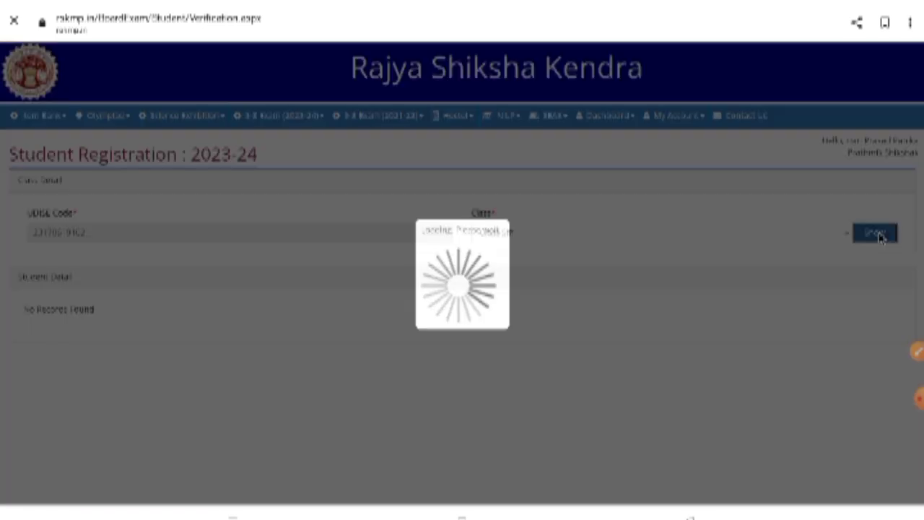
pyautogui.scroll(-3, 743, 281)
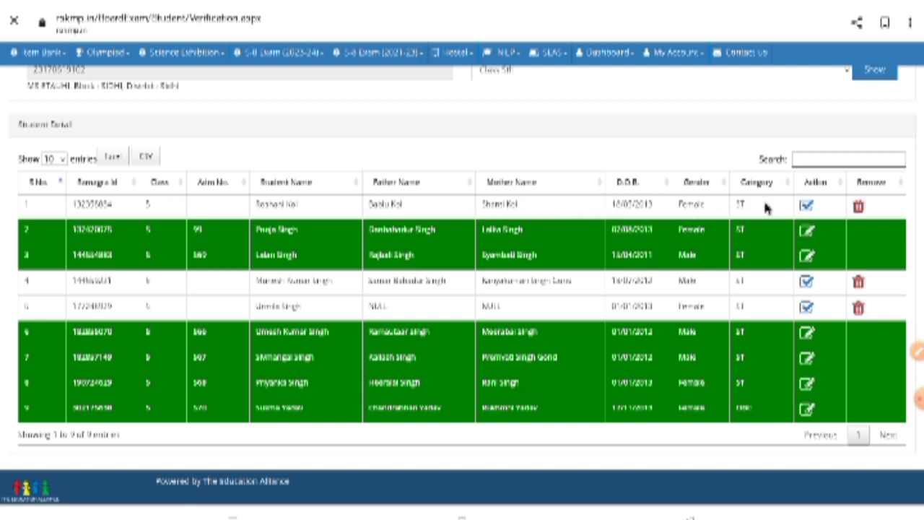
# Step: Open the verification form for the new student in row 1
pyautogui.click(808, 207)
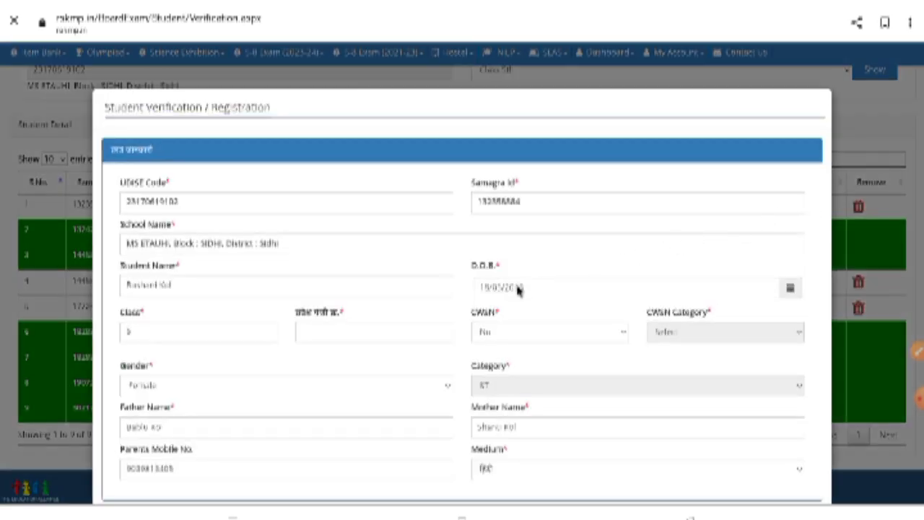
pyautogui.scroll(-1, 515, 289)
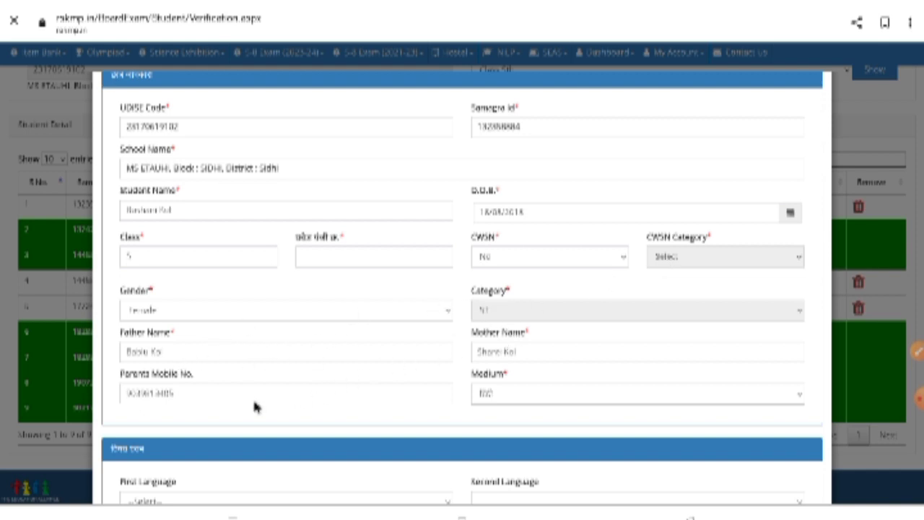
pyautogui.scroll(-1, 462, 398)
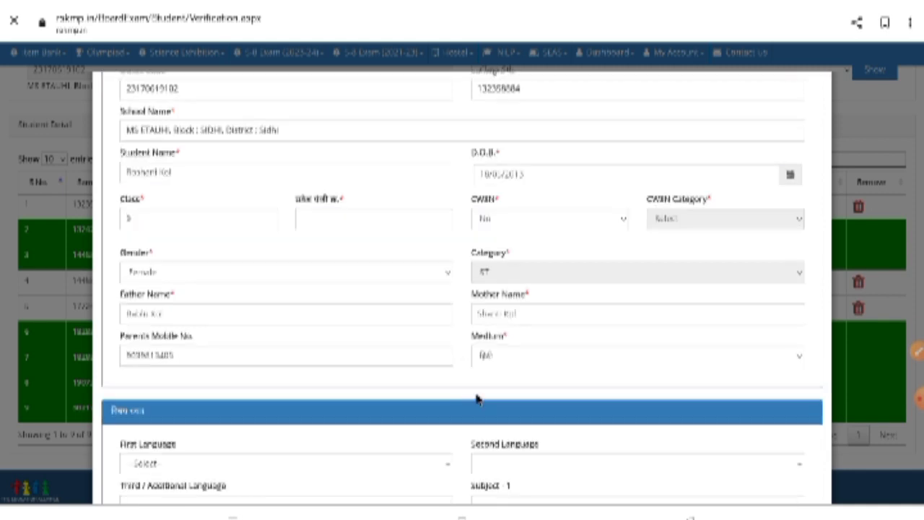
pyautogui.scroll(-1, 316, 428)
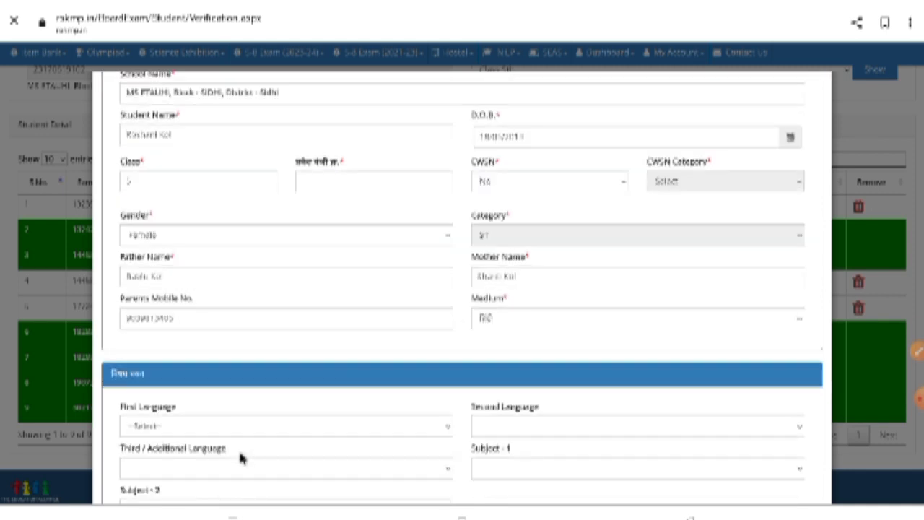
# Step: Set First Language to Hindi and Third Language to 'भाषा का चयन नहीं'
pyautogui.click(199, 427)
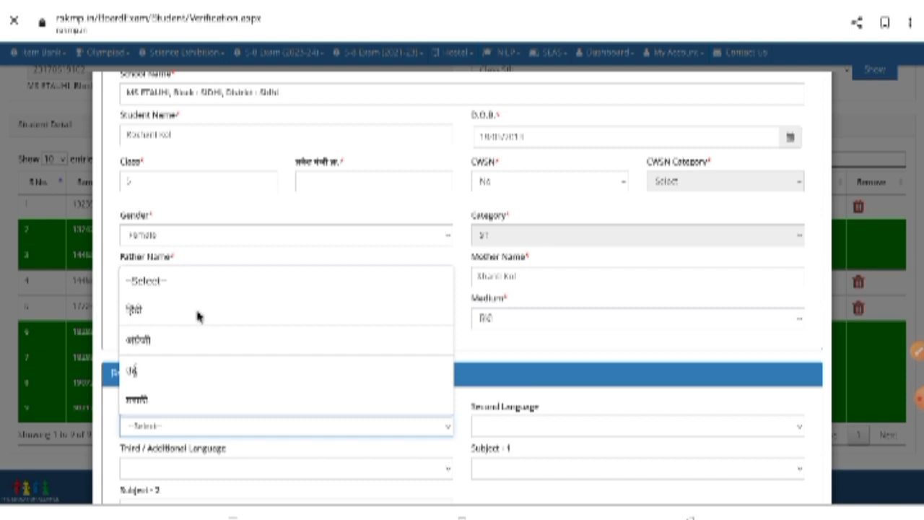
pyautogui.click(199, 315)
pyautogui.scroll(-2, 376, 424)
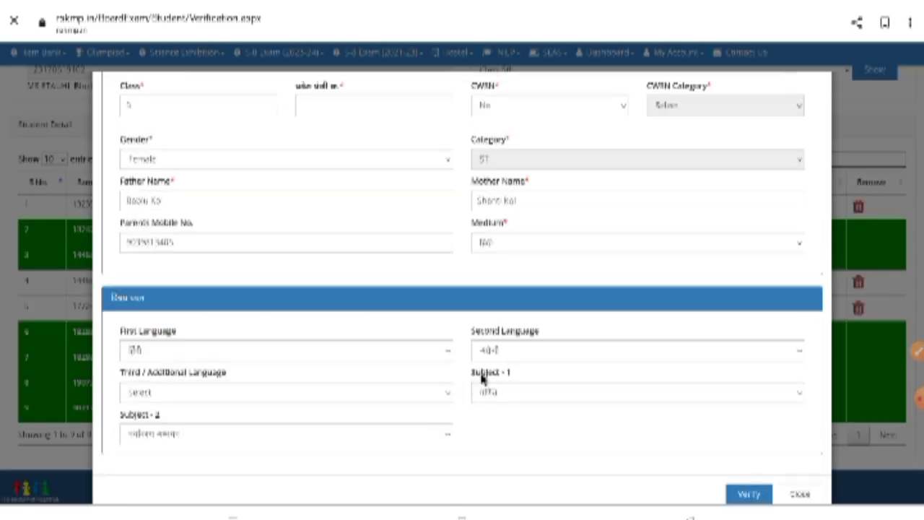
pyautogui.click(191, 395)
pyautogui.click(241, 247)
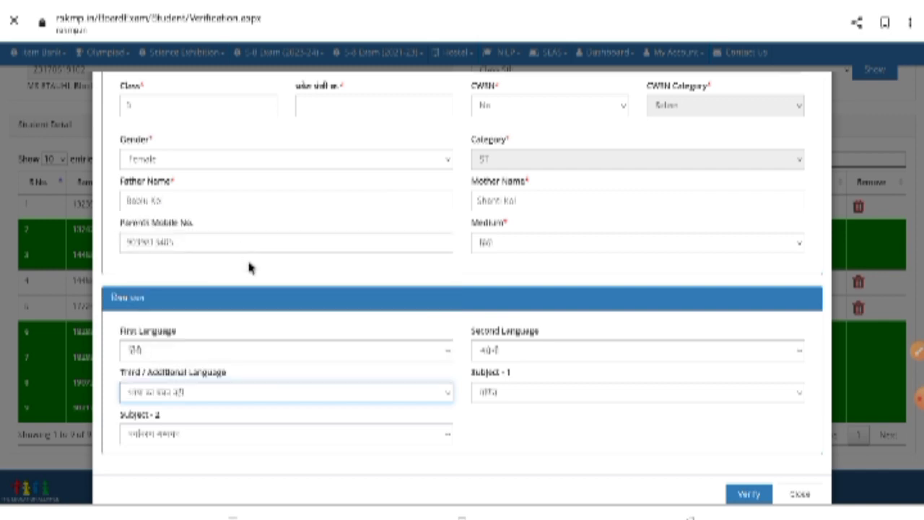
pyautogui.scroll(2, 309, 279)
pyautogui.scroll(1, 329, 235)
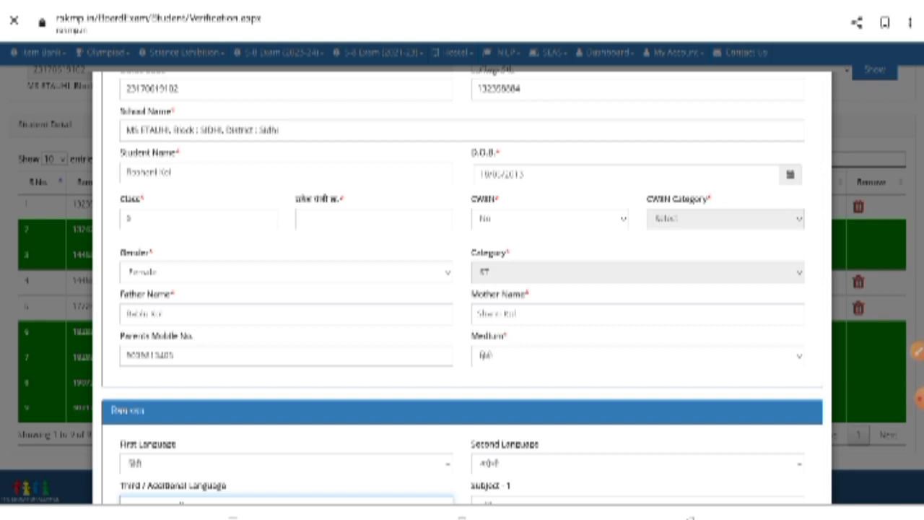
# Step: Enter the student's marksheet number in the अंक पत्री क्र. field
pyautogui.click(373, 218)
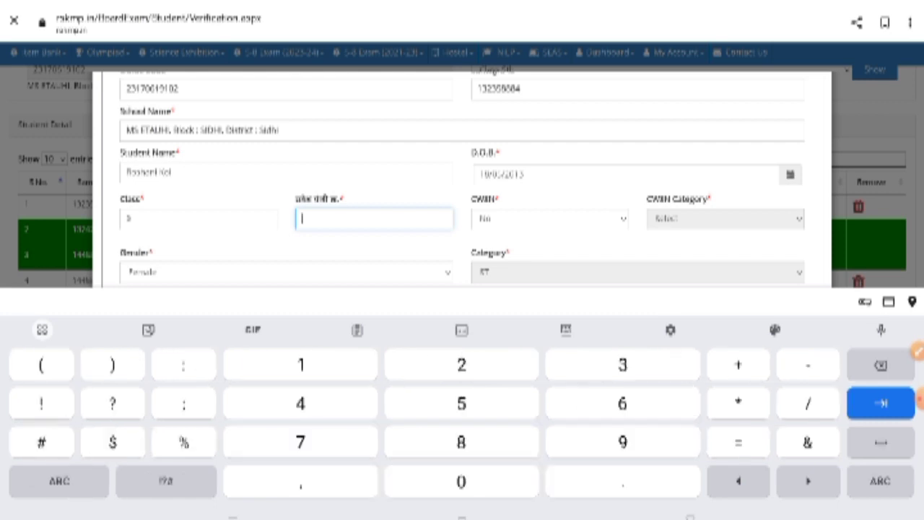
pyautogui.write('635')
pyautogui.press('Escape')
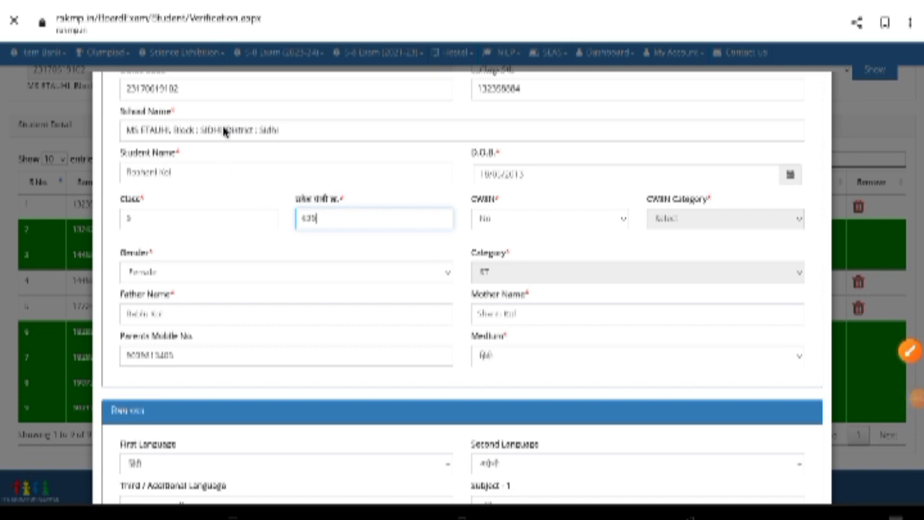
pyautogui.scroll(1, 224, 134)
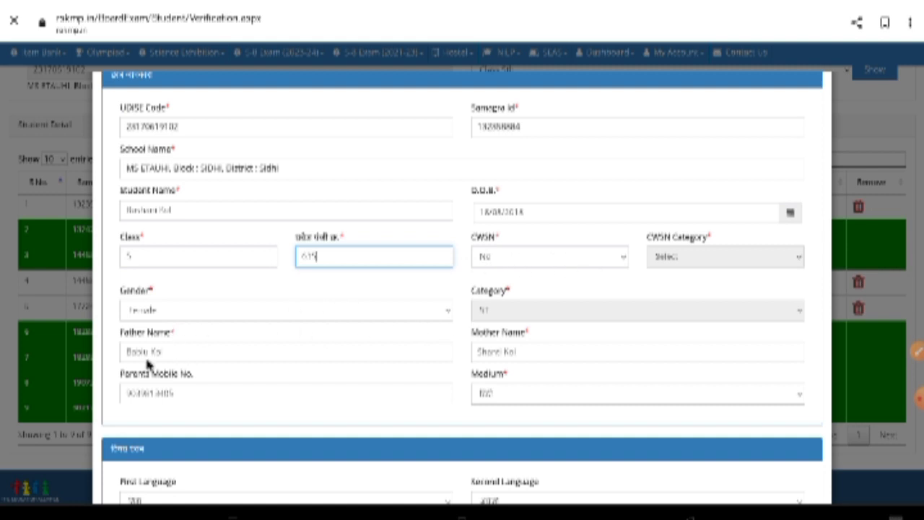
pyautogui.scroll(-1, 346, 350)
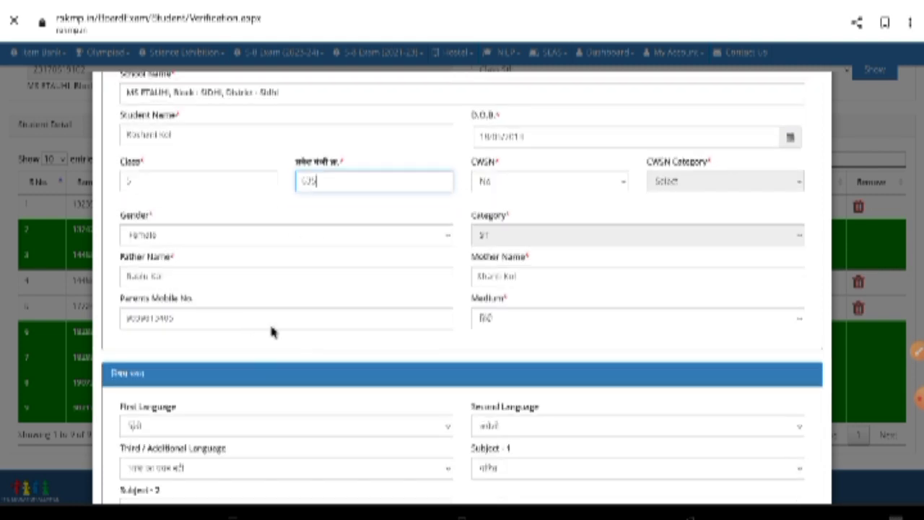
pyautogui.scroll(-2, 488, 333)
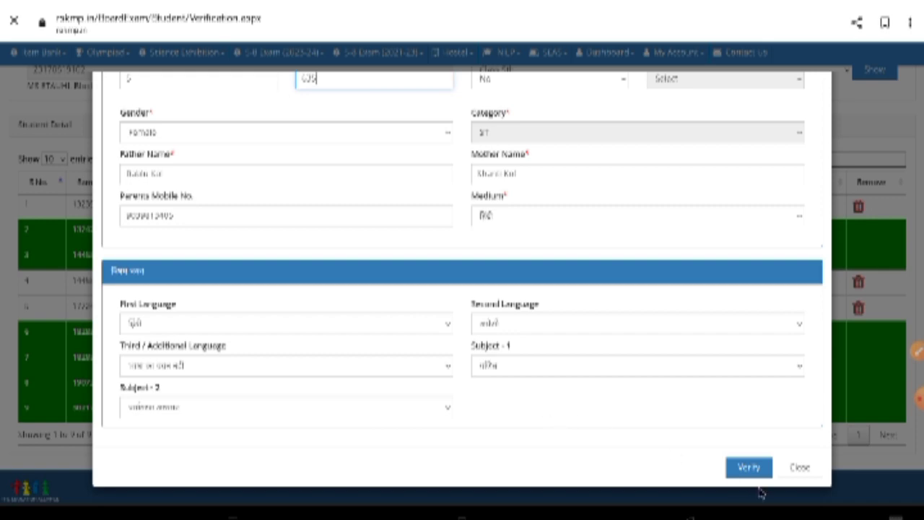
# Step: Verify the new student with 'Yes, Verified !!!' and acknowledge the Verified! message
pyautogui.click(750, 468)
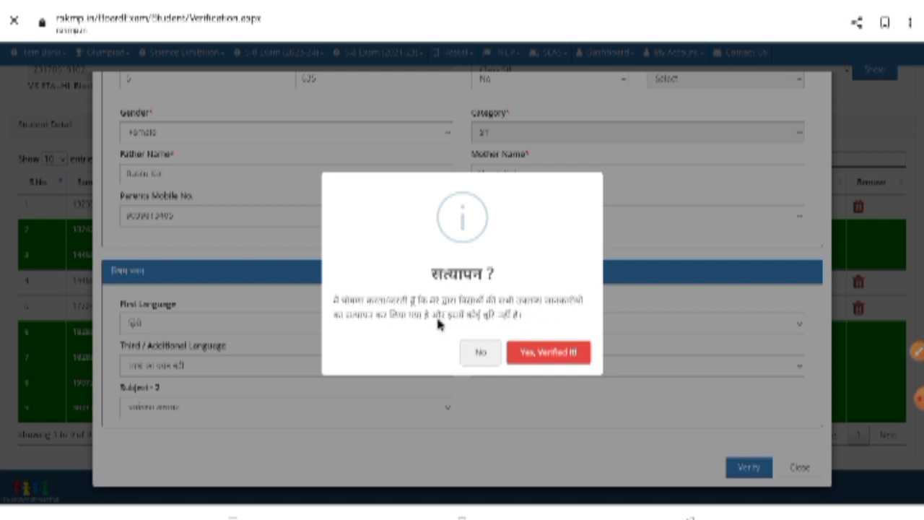
pyautogui.click(545, 352)
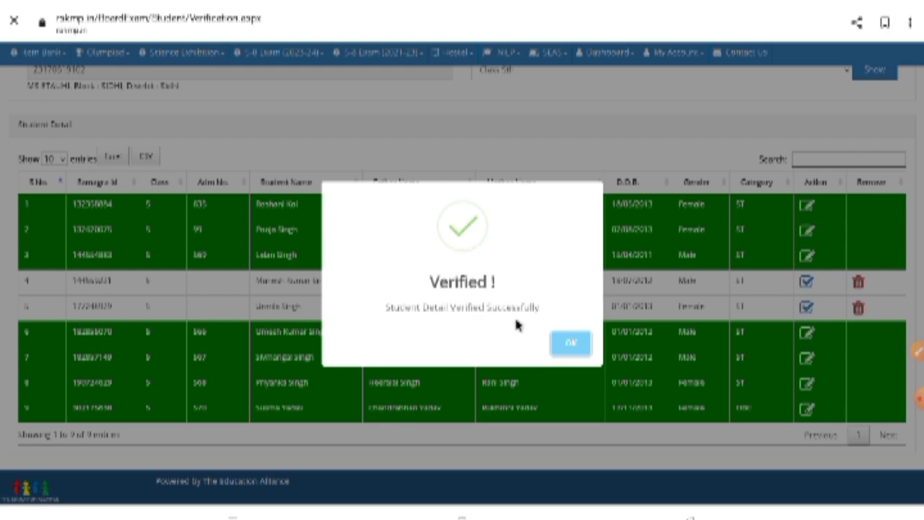
pyautogui.click(569, 345)
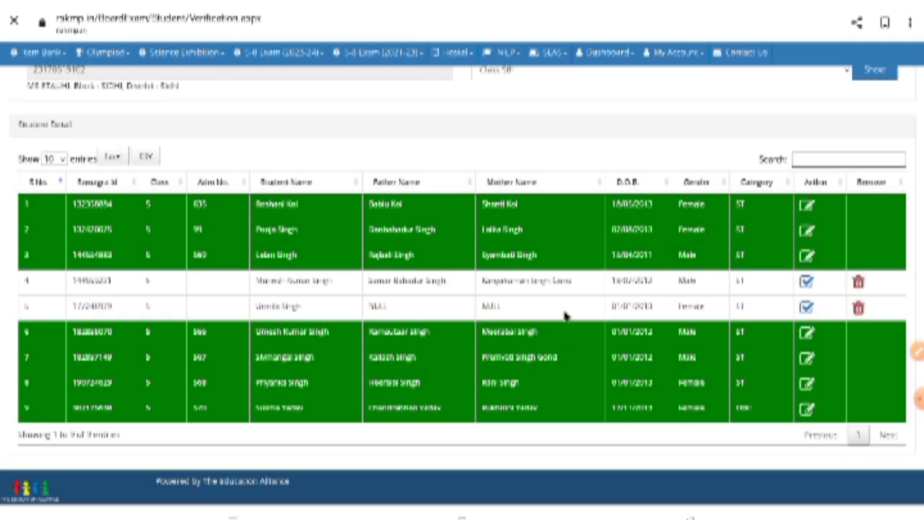